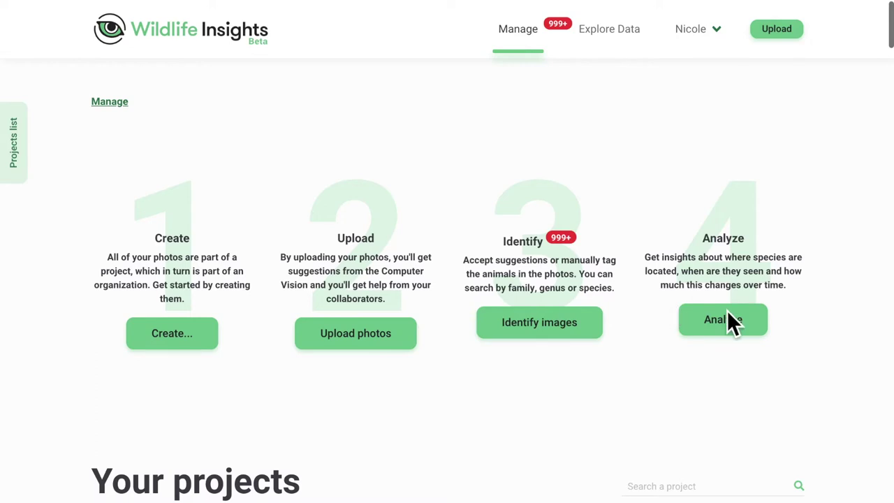
# Step: Start a new project for A Wildlife Organization named Jaguar Monitoring Project
pyautogui.scroll(-3, 727, 314)
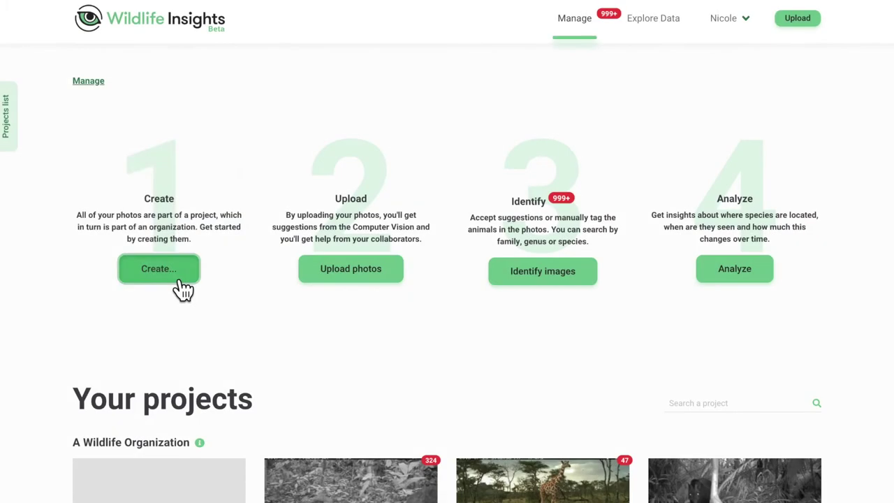
pyautogui.click(180, 280)
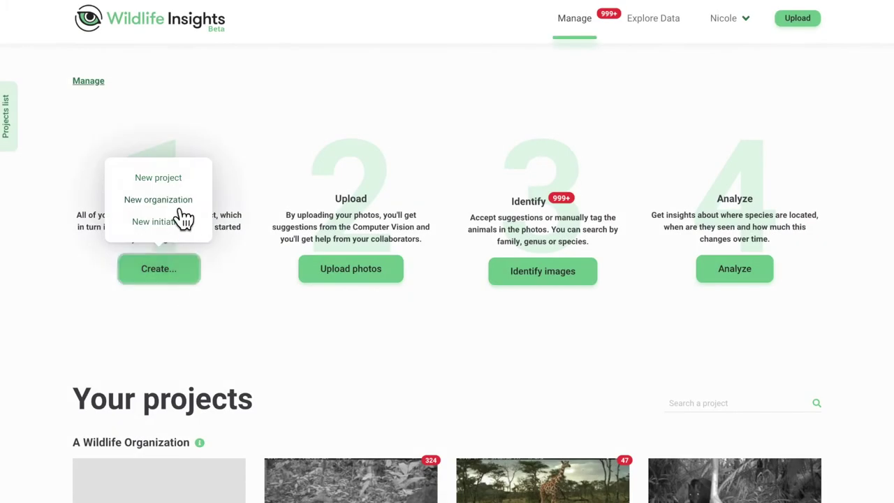
pyautogui.click(178, 177)
pyautogui.click(175, 178)
pyautogui.click(169, 223)
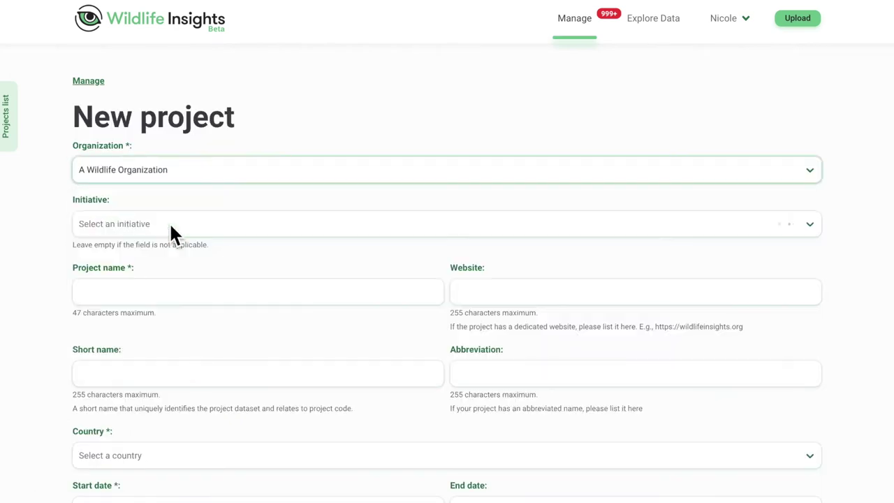
pyautogui.click(169, 222)
pyautogui.click(158, 296)
pyautogui.write('Jaguar Monitoring Project')
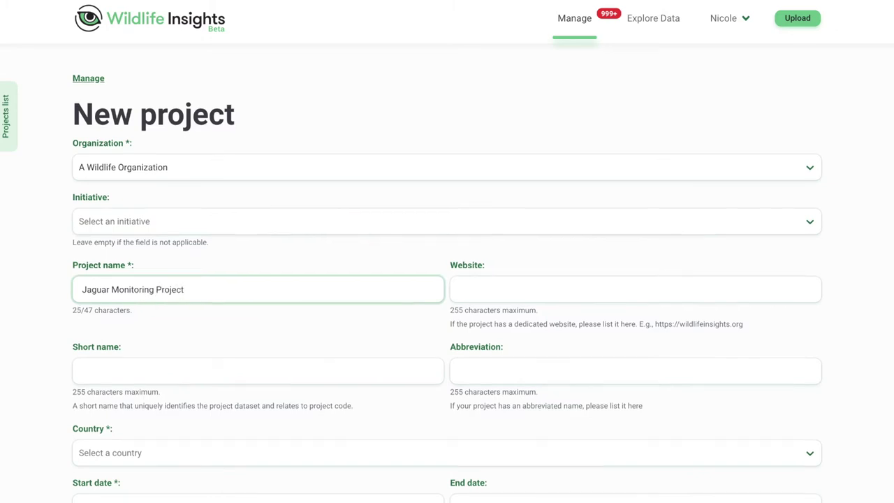
# Step: Set the project country to Belize and the start date to 2019-11-05
pyautogui.scroll(-3, 159, 273)
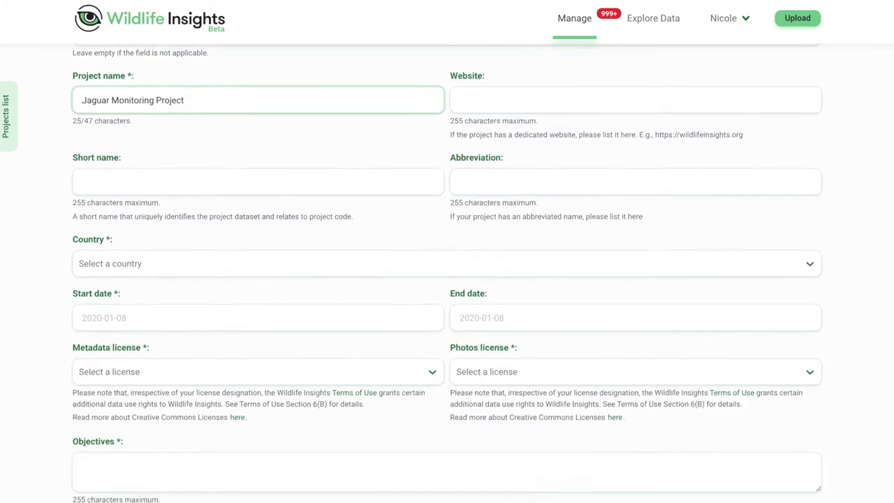
pyautogui.click(160, 240)
pyautogui.write('Beli')
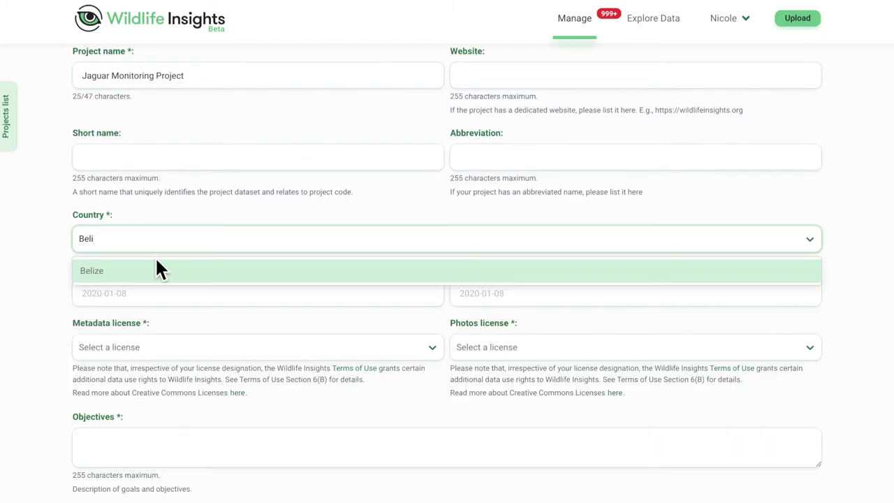
pyautogui.click(156, 269)
pyautogui.click(139, 293)
pyautogui.click(205, 324)
pyautogui.click(204, 323)
pyautogui.click(136, 380)
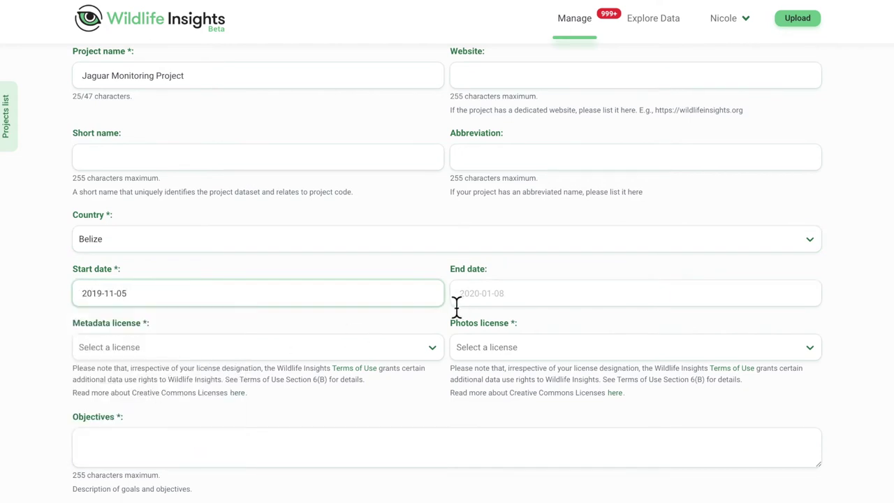
# Step: Bring up the metadata and photos licence choices
pyautogui.scroll(-2, 455, 307)
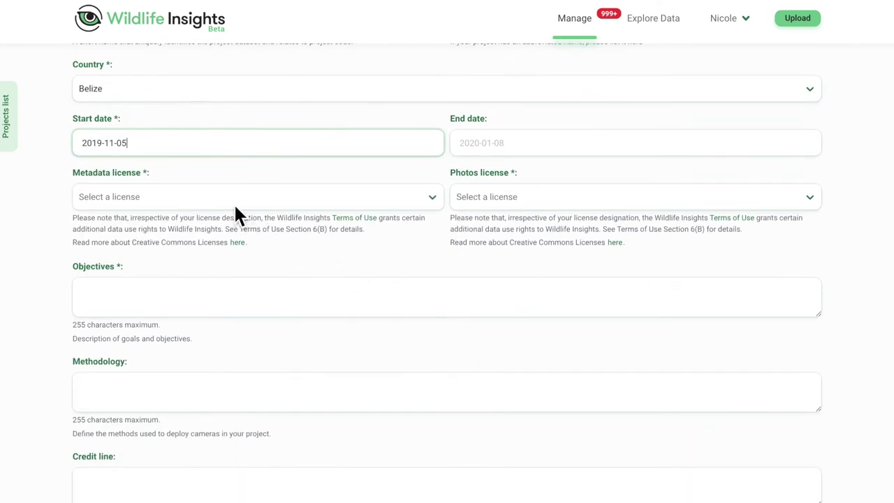
pyautogui.click(233, 203)
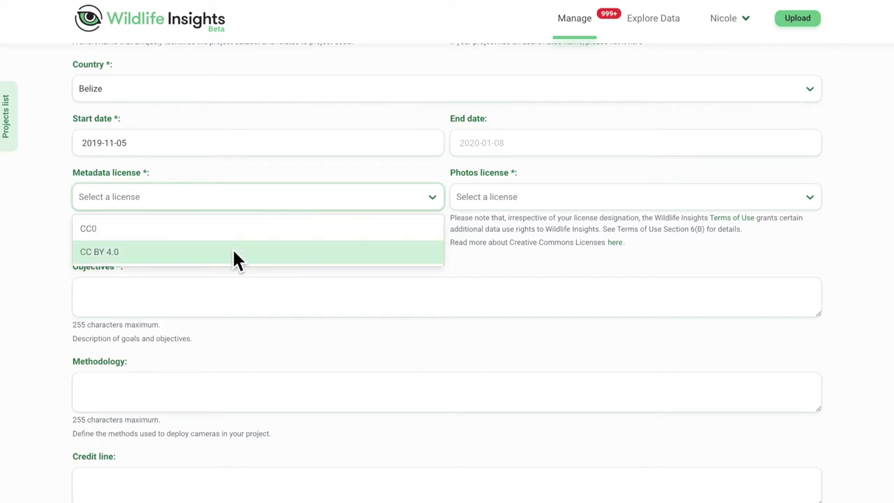
pyautogui.click(480, 195)
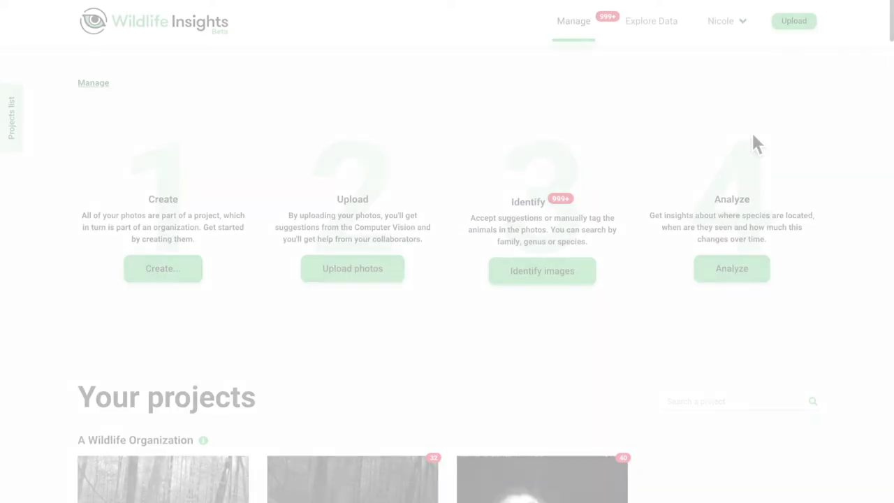
# Step: Select all 21 camera-trap photos in the folder for upload
pyautogui.click(805, 31)
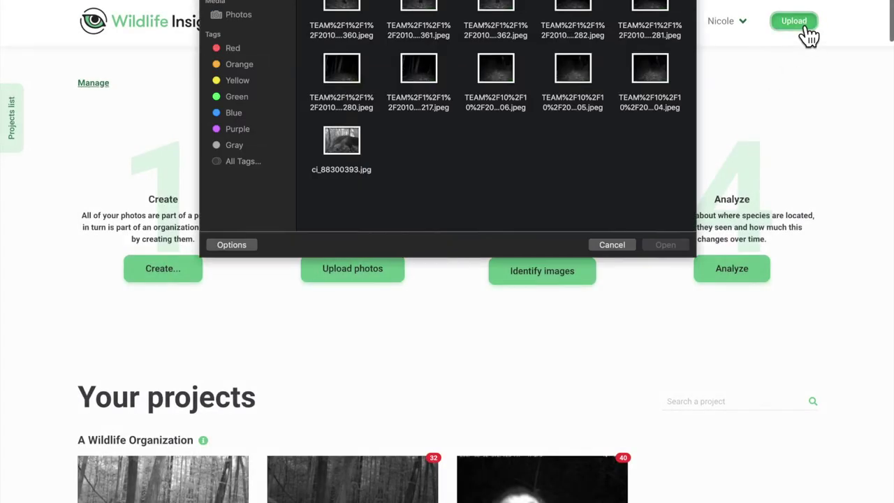
pyautogui.press('super+a')
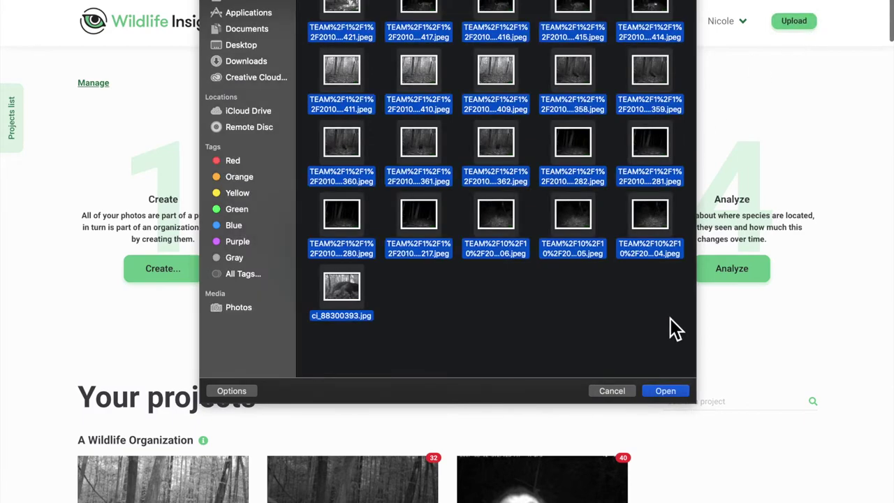
pyautogui.click(671, 391)
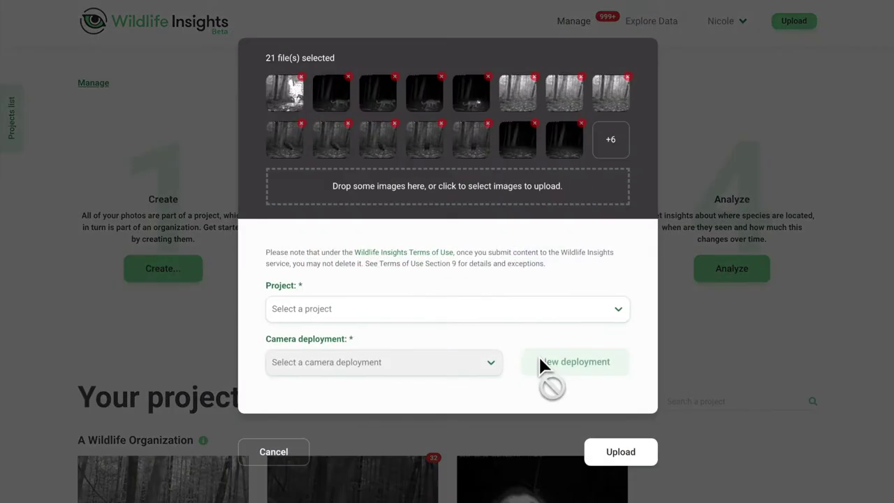
# Step: Assign the photos to A Wildlife Project's Station A deployment and upload them
pyautogui.click(502, 309)
pyautogui.write('a wil')
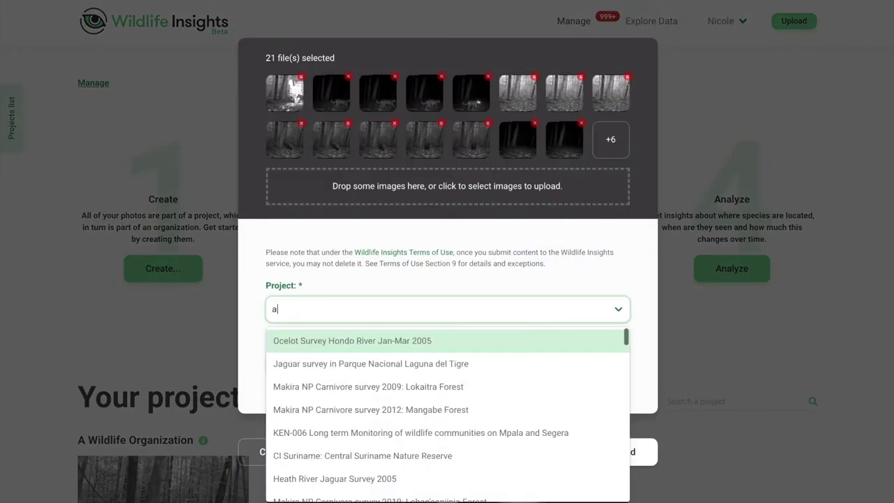
pyautogui.click(493, 340)
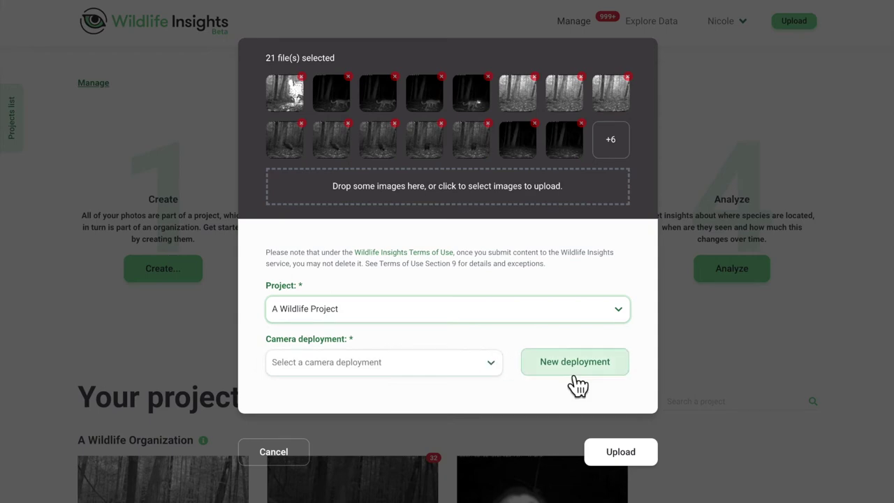
pyautogui.click(489, 369)
pyautogui.click(480, 395)
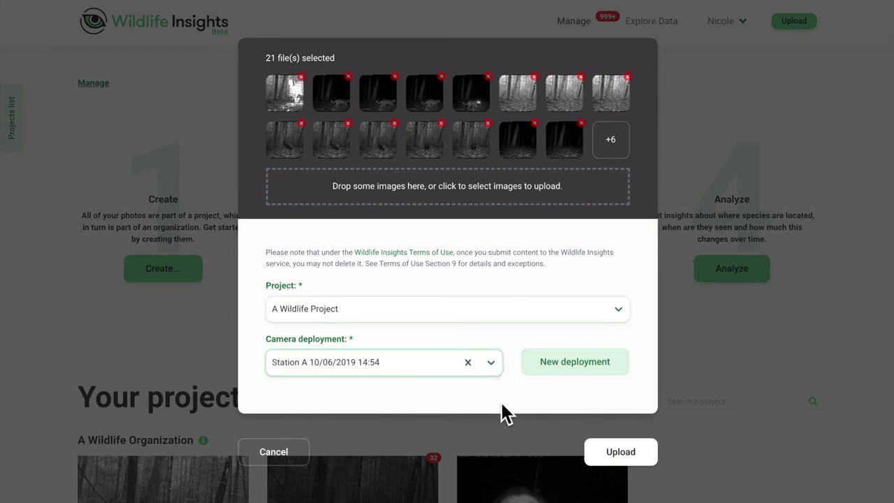
pyautogui.click(619, 465)
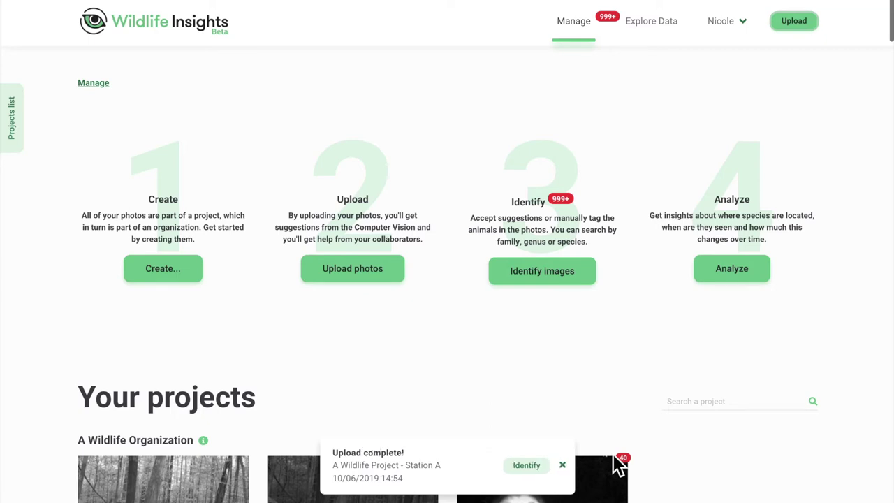
pyautogui.click(529, 467)
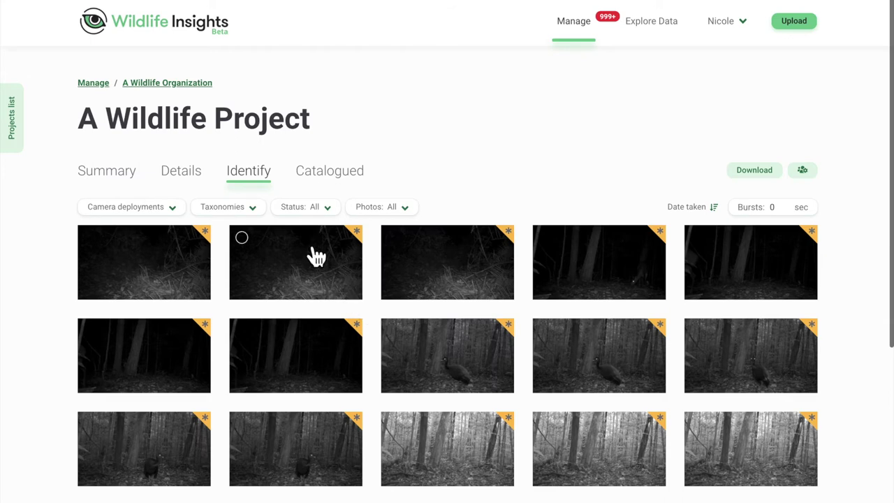
# Step: Check the deployment, taxonomy, status and highlighted filters, then group photos into 60-second bursts
pyautogui.click(183, 203)
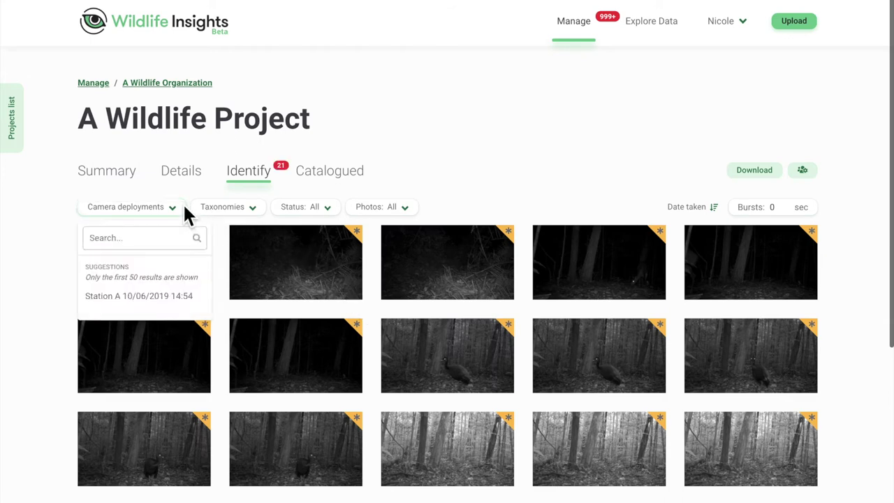
pyautogui.click(183, 202)
pyautogui.click(230, 210)
pyautogui.click(252, 208)
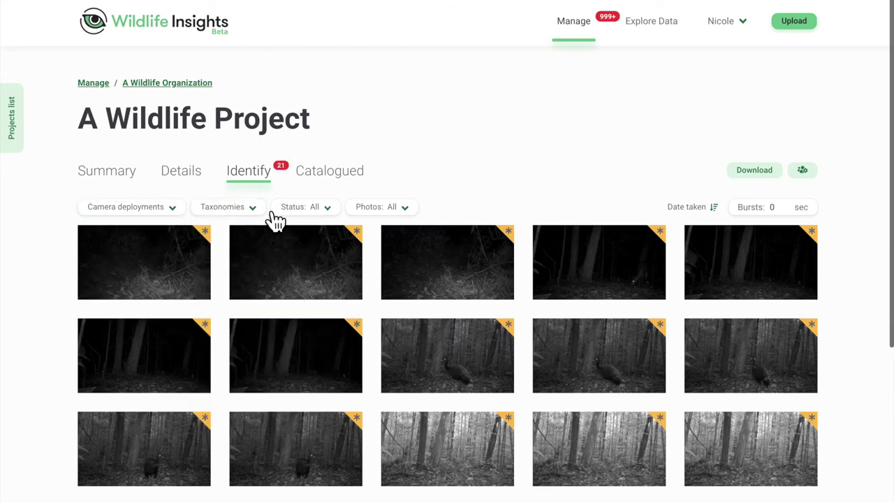
pyautogui.click(302, 213)
pyautogui.click(310, 209)
pyautogui.click(389, 218)
pyautogui.click(387, 213)
pyautogui.write('60')
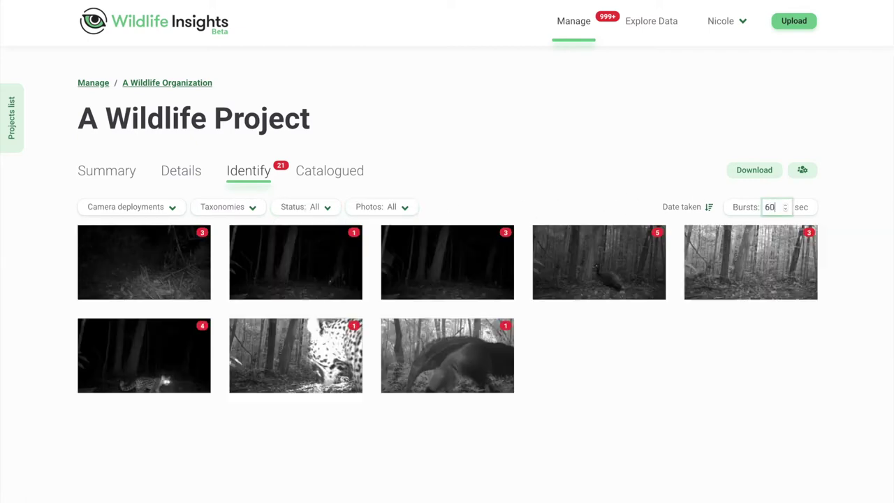
pyautogui.click(183, 256)
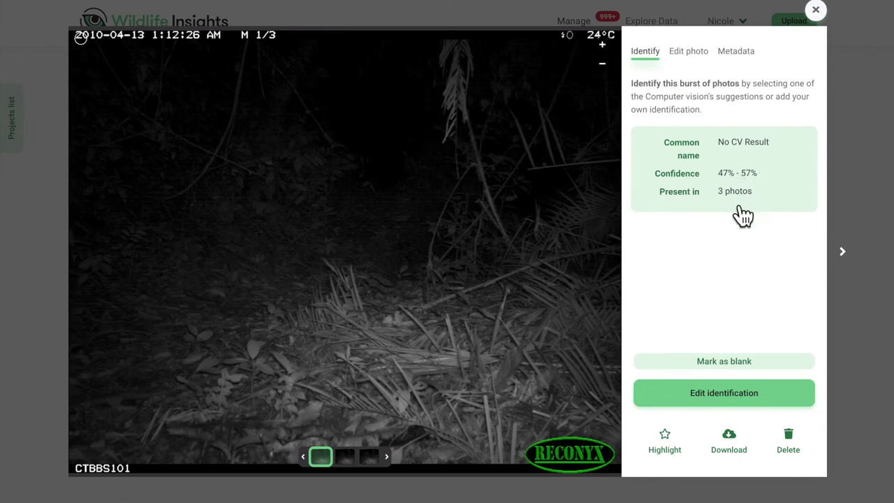
# Step: Brighten the night photo with the Brighter preset and review its capture metadata
pyautogui.click(705, 69)
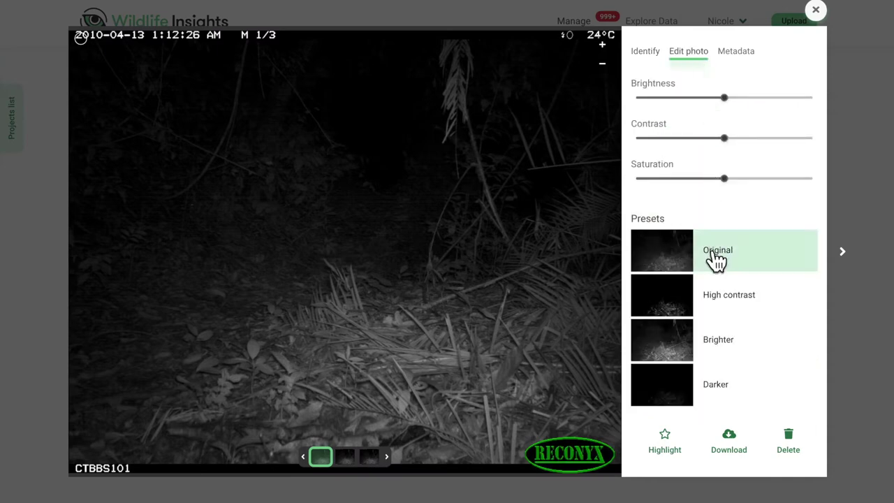
pyautogui.click(715, 343)
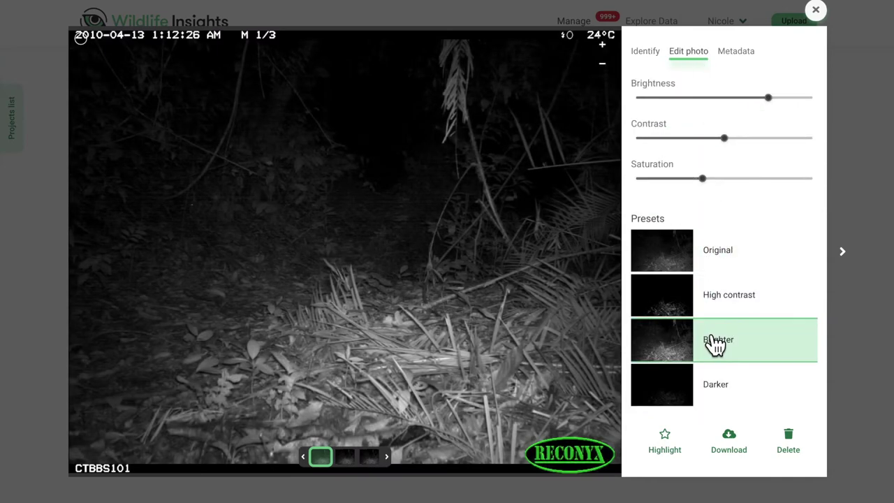
pyautogui.click(740, 64)
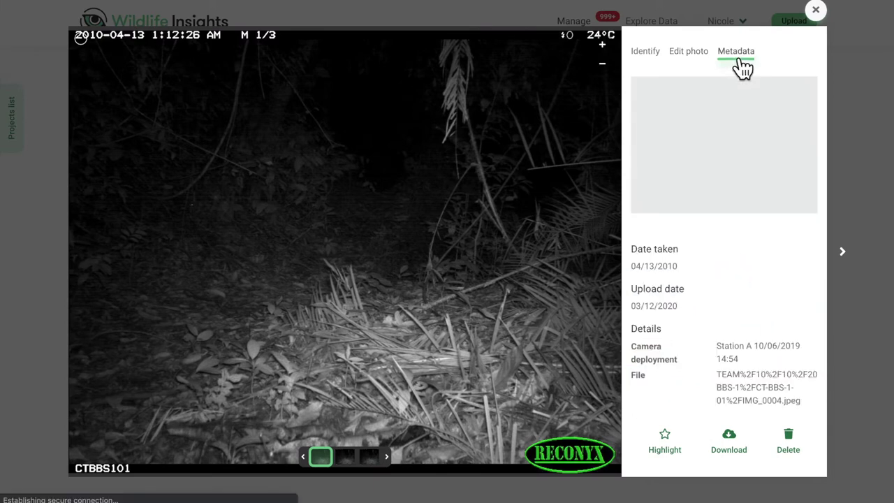
pyautogui.scroll(-3, 763, 306)
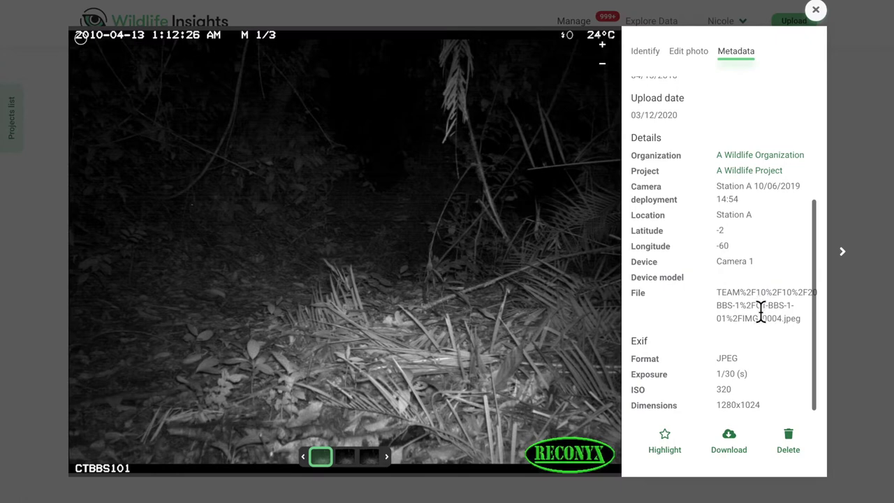
pyautogui.click(645, 53)
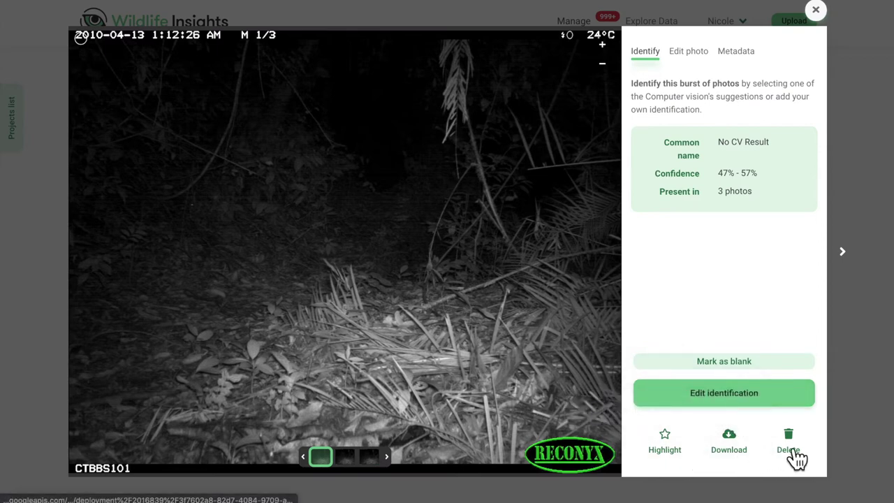
# Step: Catalogue the No CV Result burst and accept the Red Brocket suggestion for the next
pyautogui.click(737, 206)
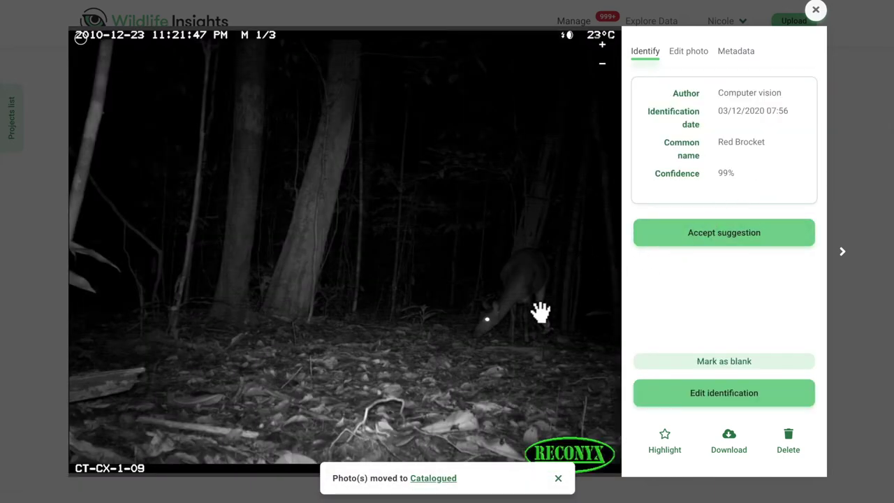
pyautogui.click(676, 241)
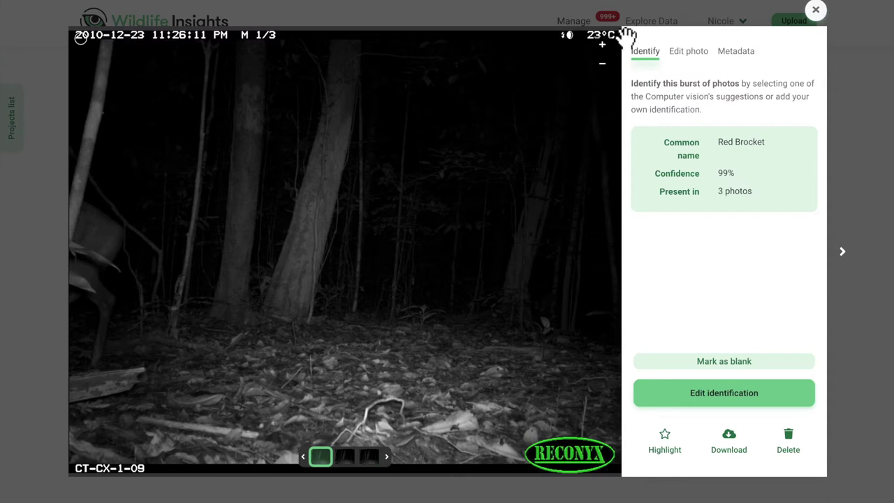
# Step: Max out the burst's brightness, view its second and third photos, and catalogue it as Red Brocket
pyautogui.click(682, 59)
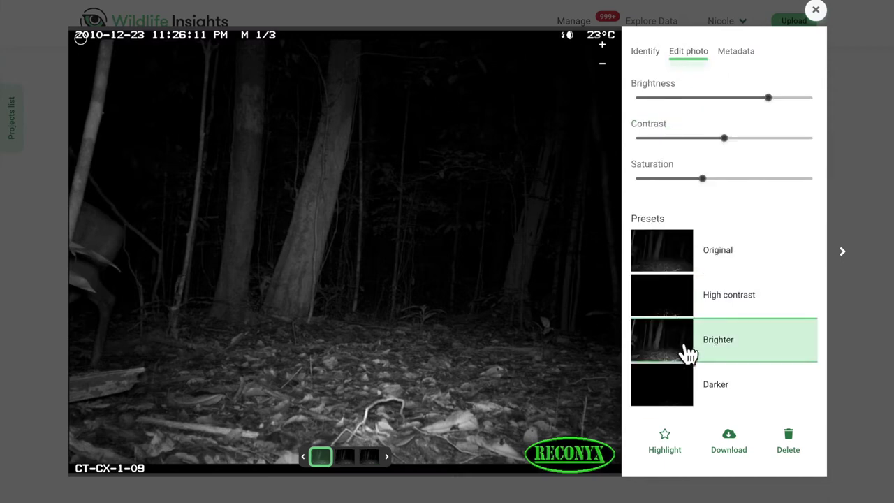
pyautogui.moveTo(778, 105); pyautogui.dragTo(820, 112)
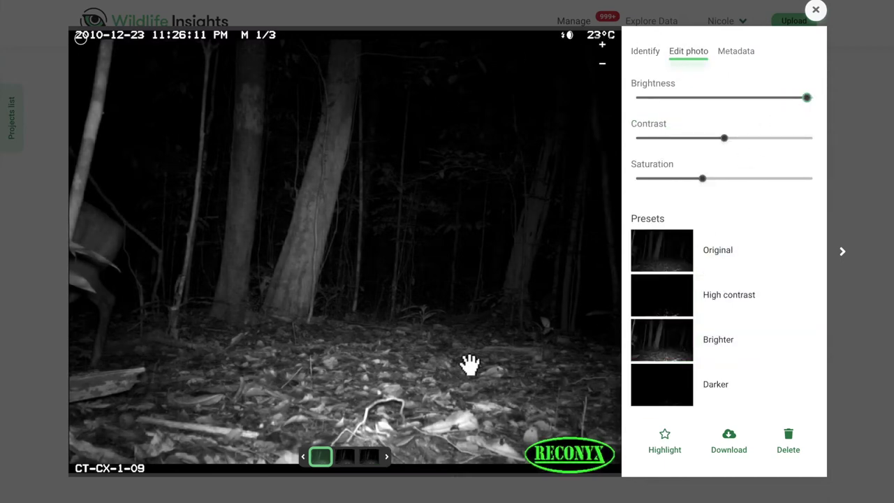
pyautogui.click(396, 461)
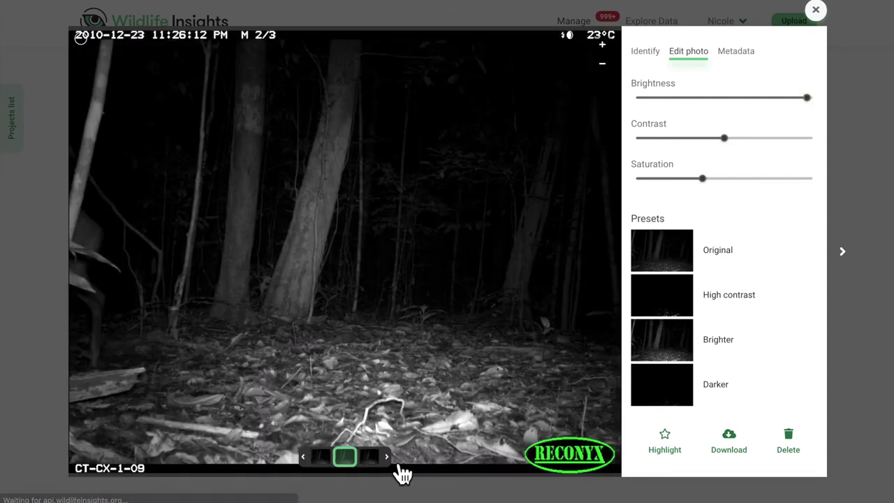
pyautogui.click(396, 461)
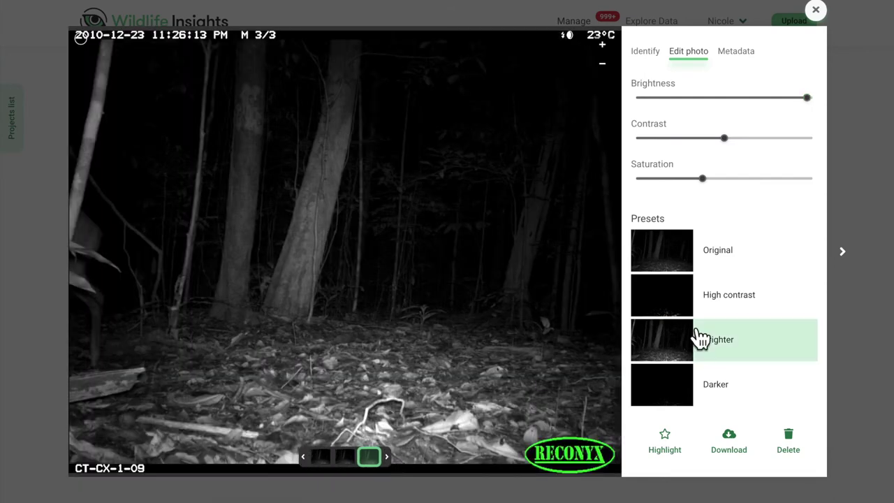
pyautogui.click(646, 56)
pyautogui.click(700, 152)
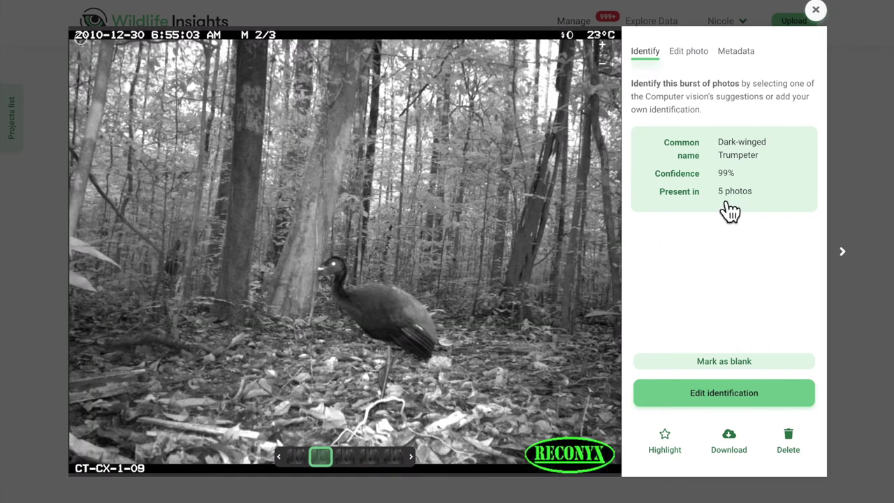
# Step: Catalogue the 5-photo burst as Dark-winged Trumpeter using the 99% suggestion
pyautogui.click(730, 209)
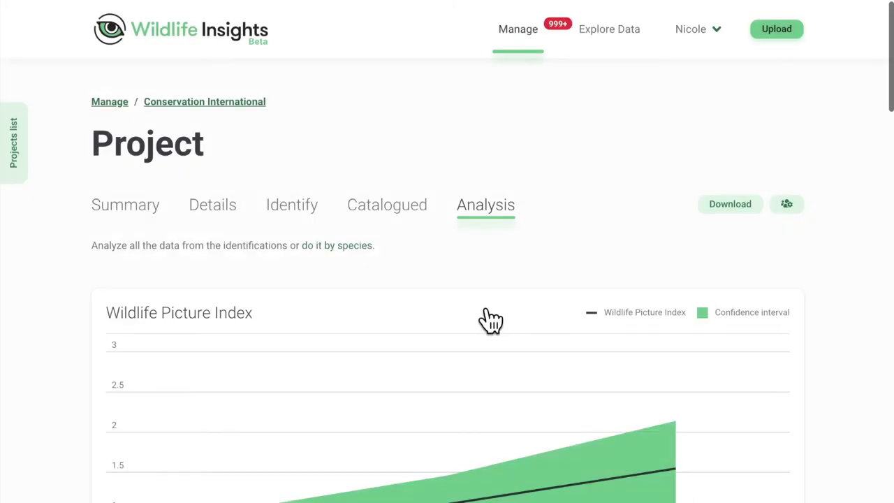
# Step: Scroll through the analysis charts and switch Detection Rate to Cercopithecus mitis, changing its year
pyautogui.scroll(-5, 491, 319)
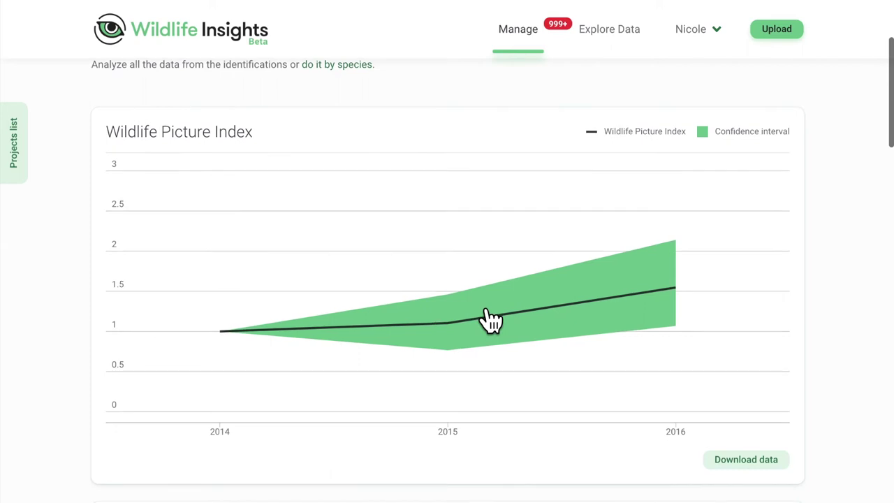
pyautogui.click(746, 468)
pyautogui.scroll(-6, 447, 280)
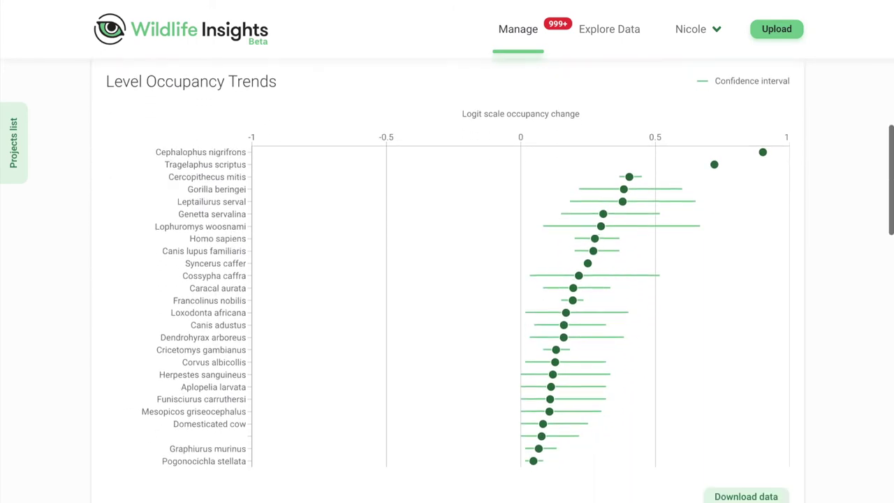
pyautogui.scroll(-5, 447, 279)
pyautogui.scroll(-7, 447, 279)
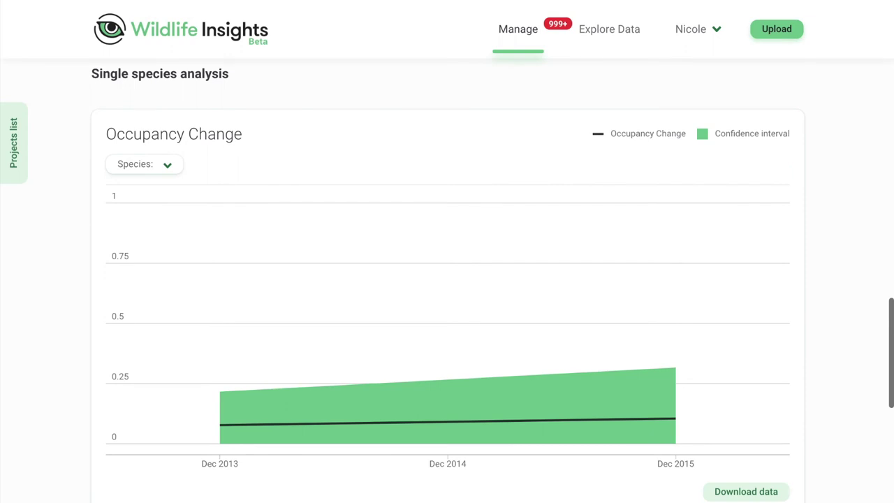
pyautogui.scroll(-6, 458, 391)
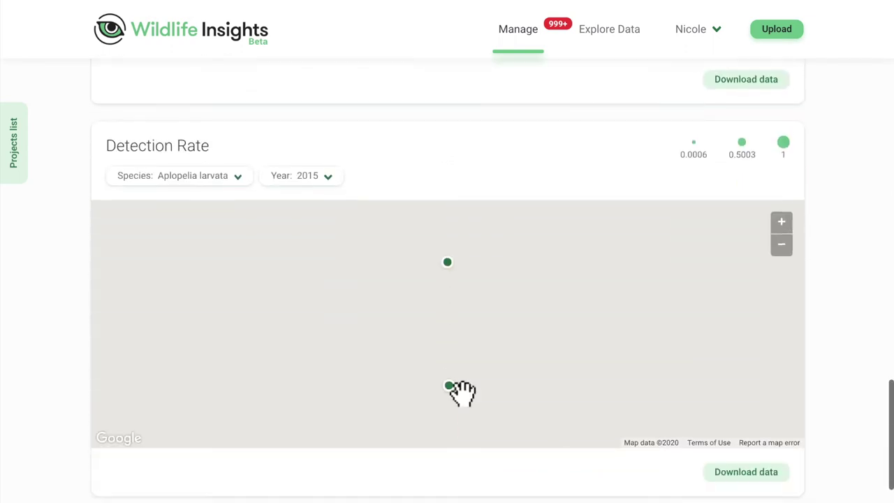
pyautogui.click(243, 184)
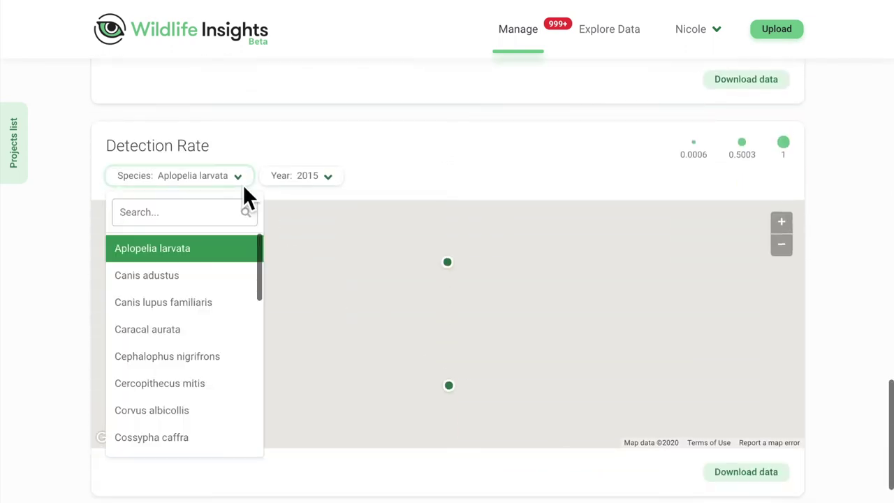
pyautogui.click(240, 384)
pyautogui.click(325, 177)
pyautogui.click(333, 282)
# Step: Show the Activity Budget for Cephalophus nigrifrons in 2016
pyautogui.scroll(-6, 385, 425)
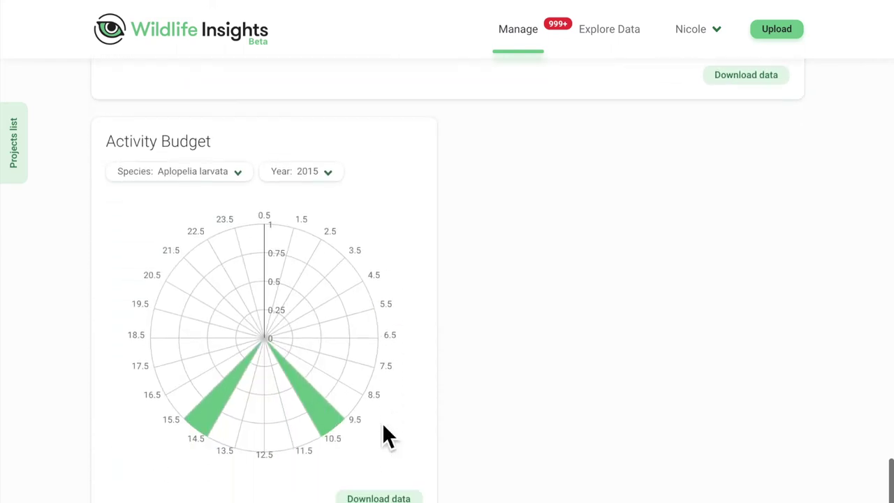
pyautogui.click(241, 178)
pyautogui.click(224, 353)
pyautogui.click(328, 171)
pyautogui.click(335, 270)
pyautogui.click(329, 172)
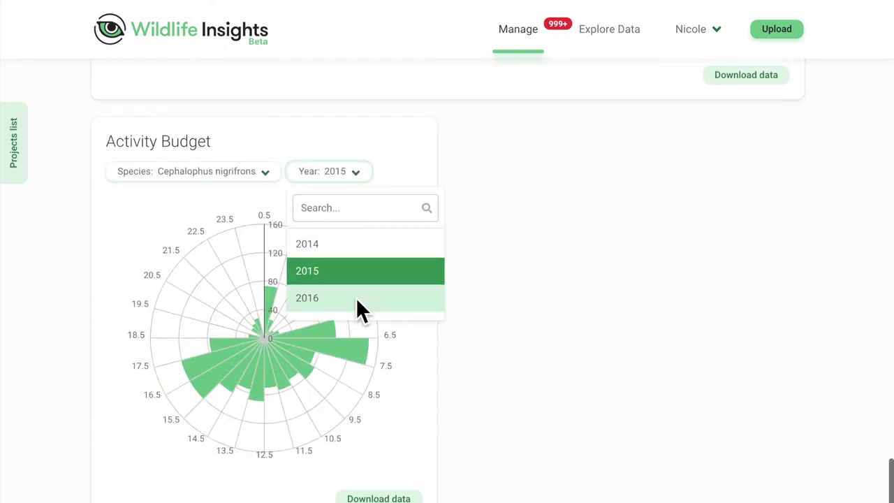
pyautogui.click(357, 299)
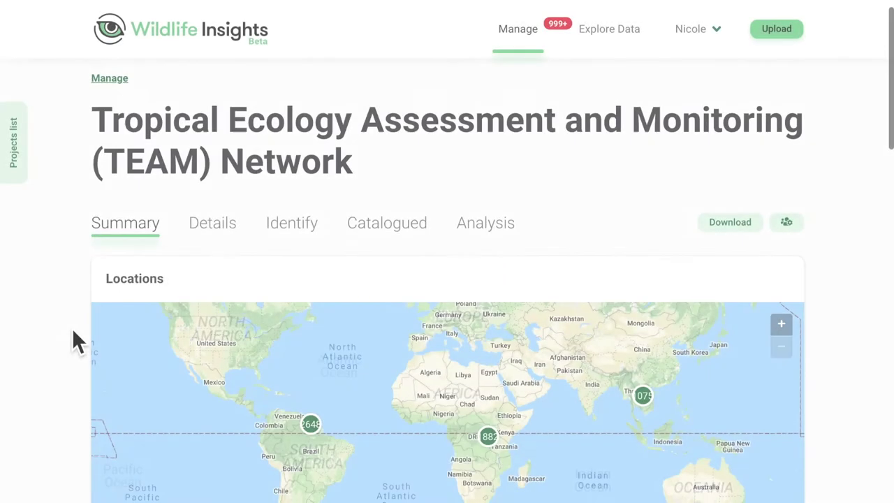
# Step: Scroll through the TEAM Network initiative's overview page
pyautogui.scroll(-3, 72, 331)
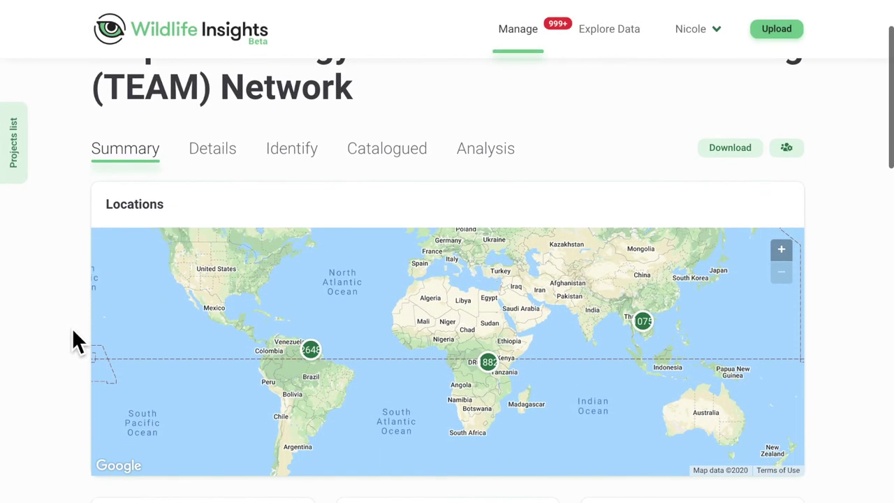
pyautogui.scroll(-5, 73, 330)
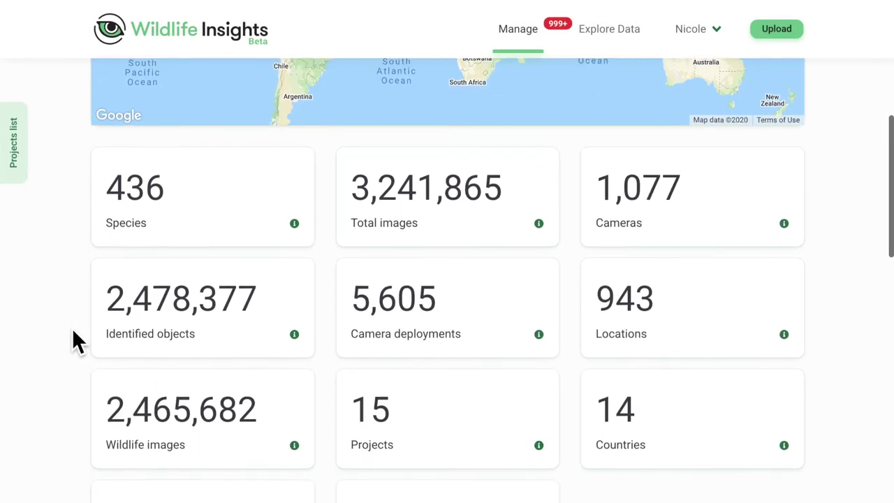
pyautogui.scroll(-3, 73, 331)
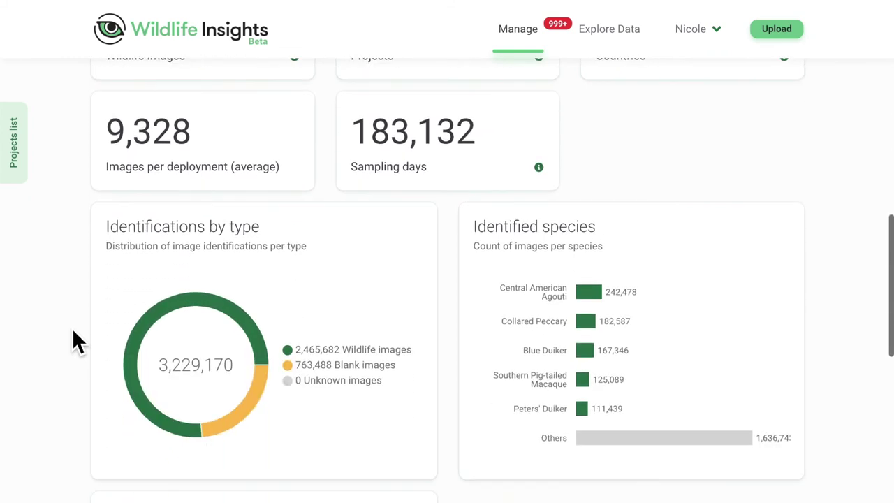
pyautogui.scroll(-5, 72, 331)
pyautogui.scroll(15, 72, 328)
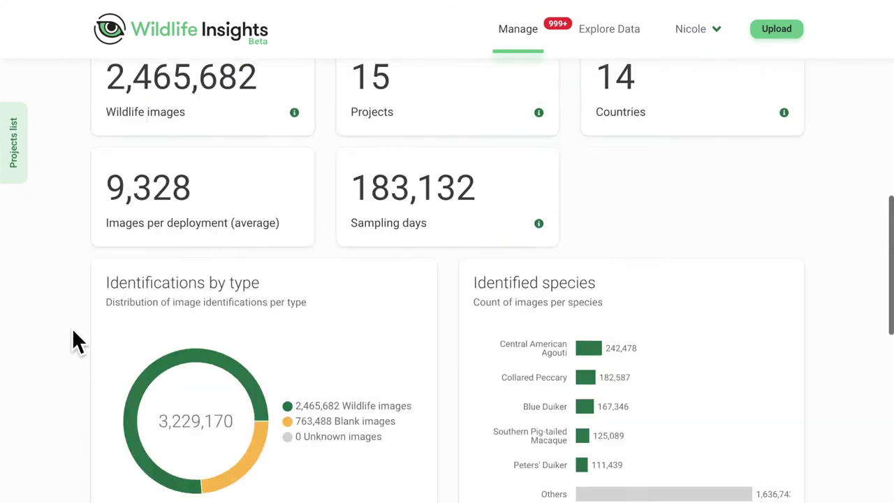
# Step: Look through the Details form from description to partner logos, then open the public page
pyautogui.click(228, 185)
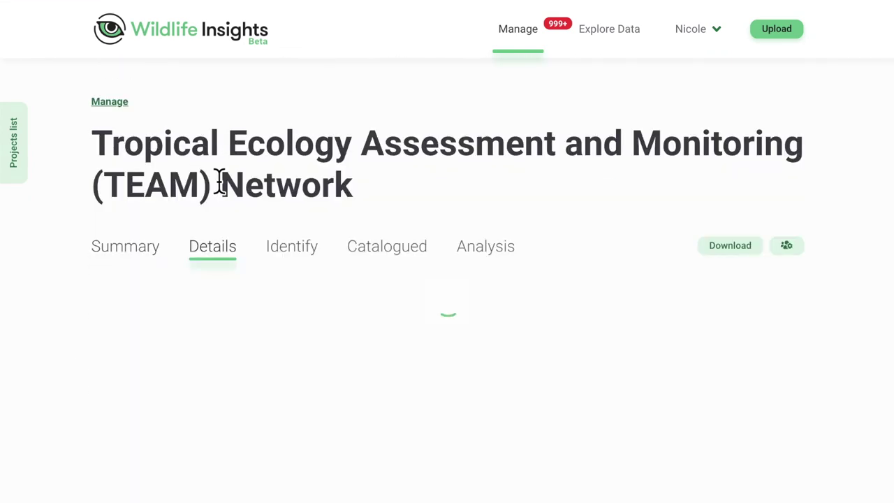
pyautogui.scroll(-2, 88, 479)
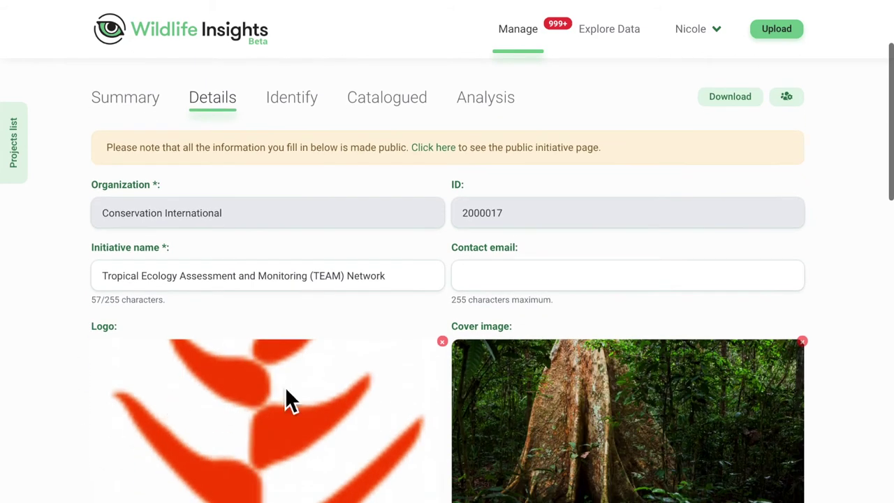
pyautogui.scroll(-3, 488, 363)
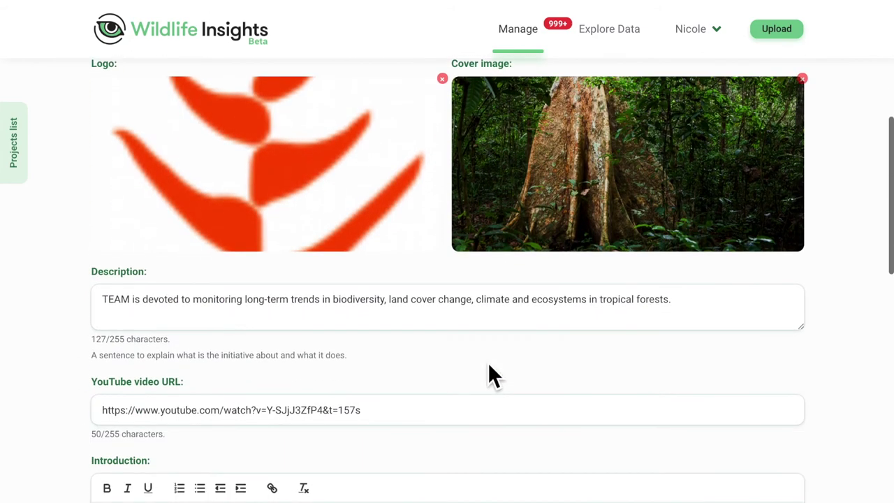
pyautogui.scroll(-2, 488, 363)
pyautogui.scroll(-3, 489, 366)
pyautogui.scroll(-2, 491, 376)
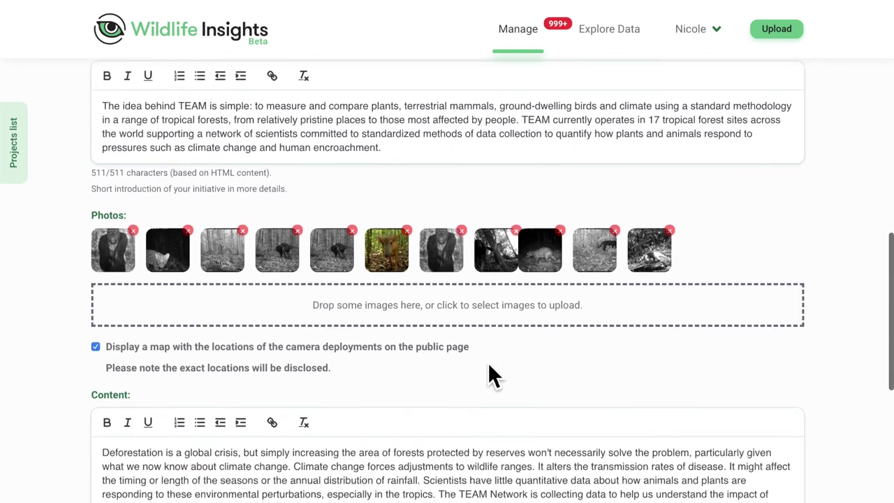
pyautogui.scroll(-5, 113, 370)
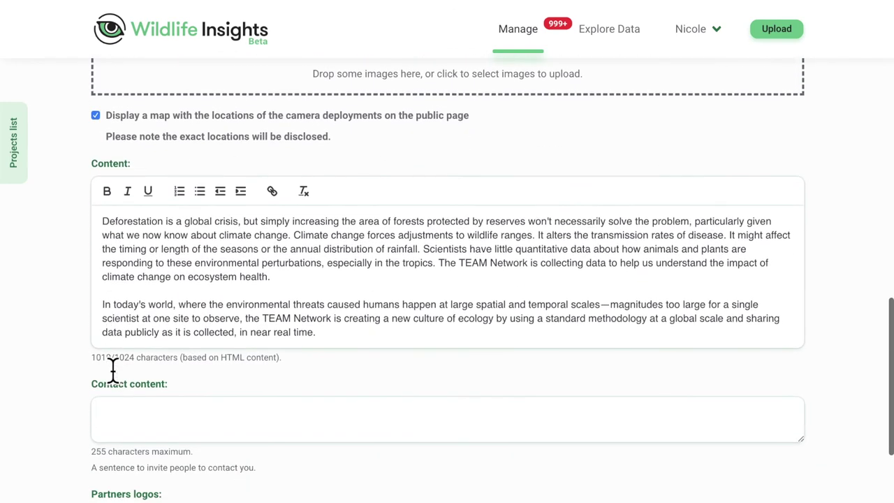
pyautogui.scroll(-5, 115, 364)
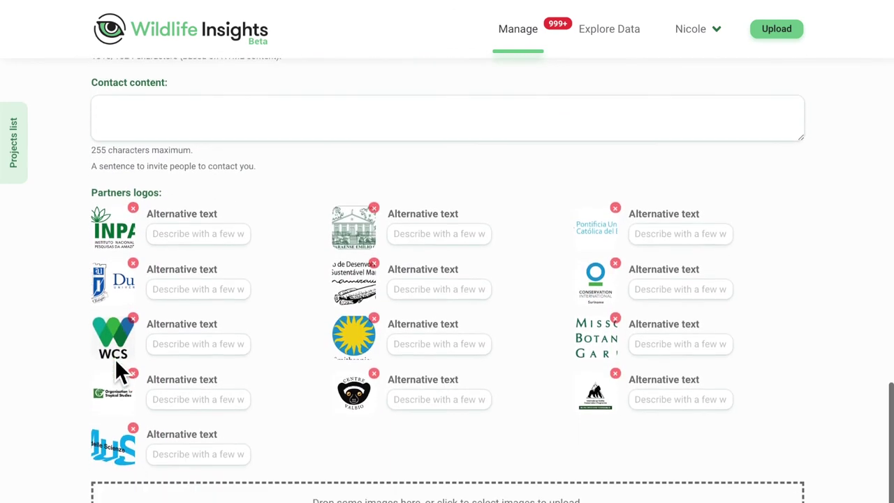
pyautogui.scroll(15, 115, 362)
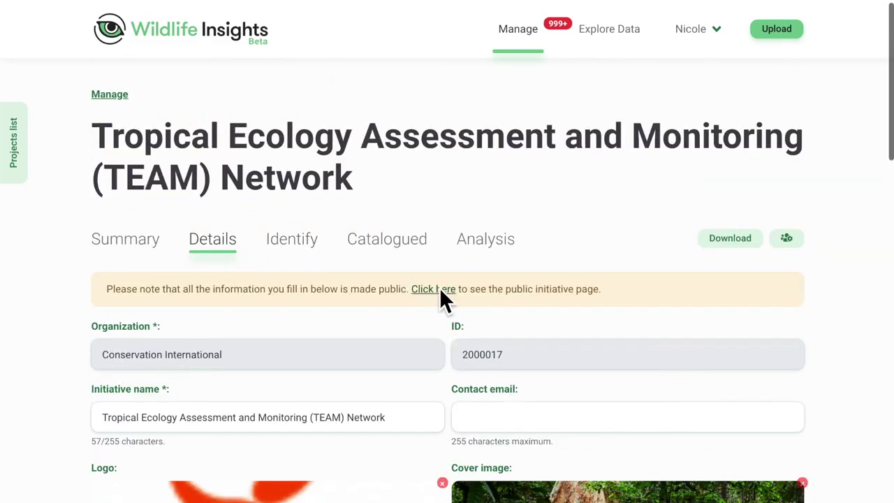
pyautogui.click(441, 289)
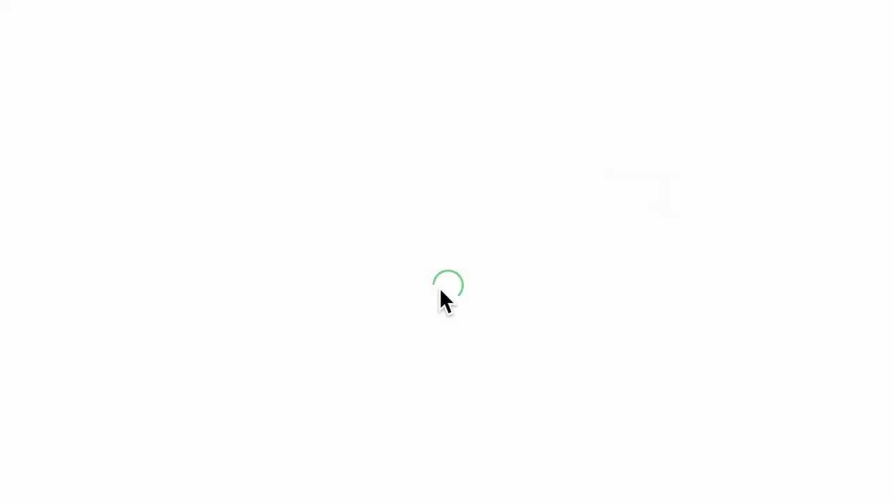
# Step: Scroll the public TEAM initiative page and play its embedded YouTube video
pyautogui.scroll(-1, 439, 292)
pyautogui.scroll(-3, 439, 292)
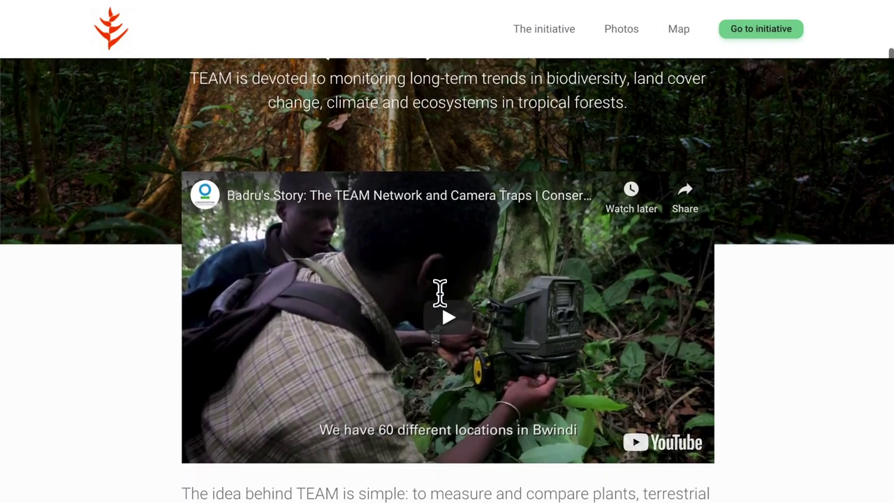
pyautogui.click(445, 297)
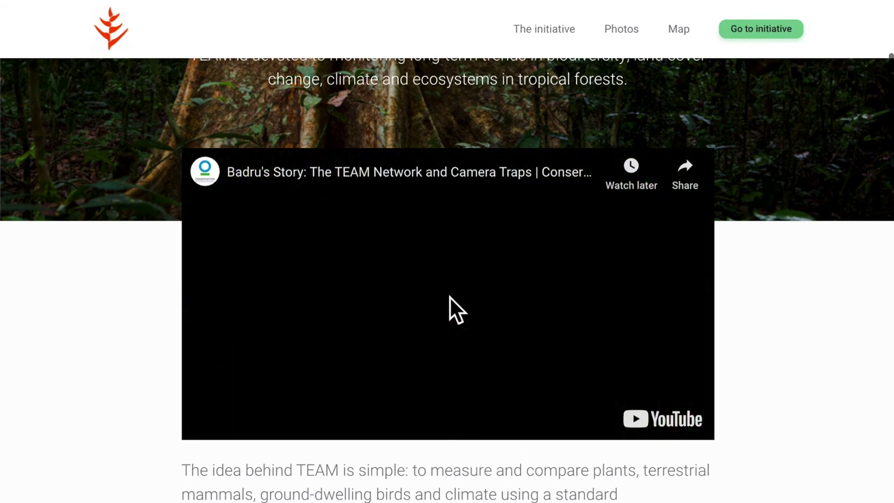
pyautogui.scroll(-2, 450, 297)
pyautogui.scroll(-6, 449, 297)
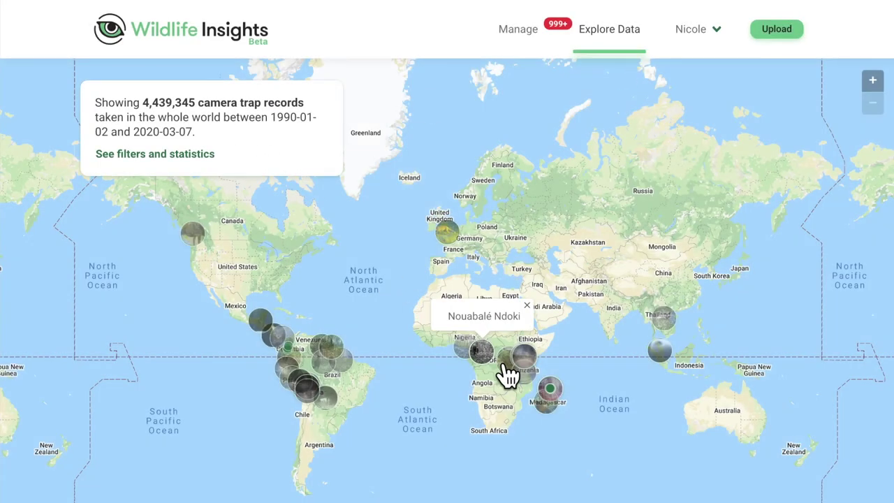
# Step: Open the Nouabalé Ndoki project and browse its leopard camera-trap photo carousel
pyautogui.click(502, 365)
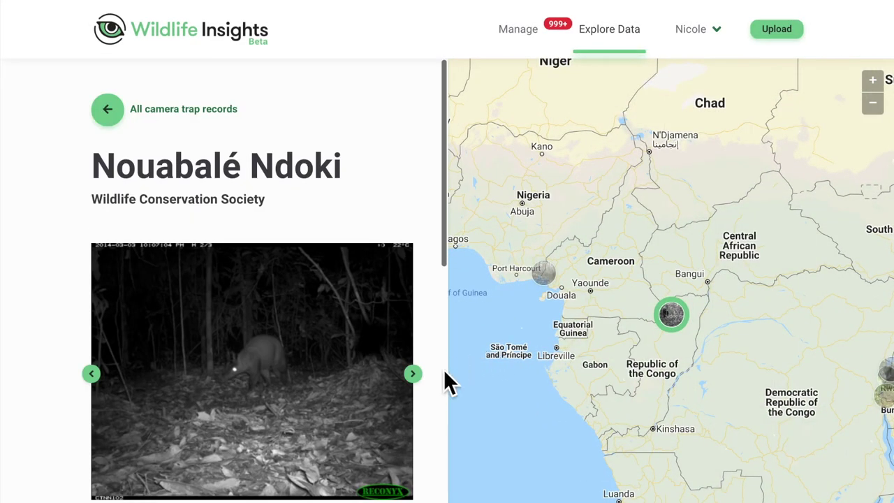
pyautogui.click(419, 381)
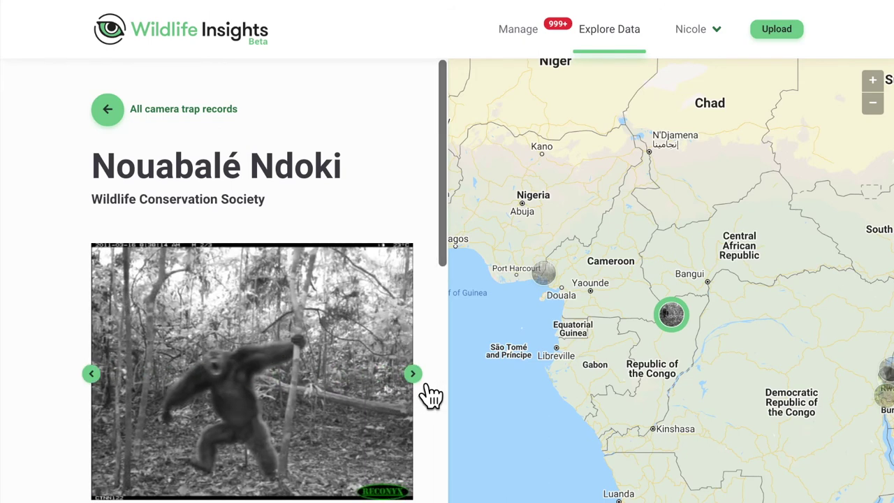
pyautogui.click(419, 380)
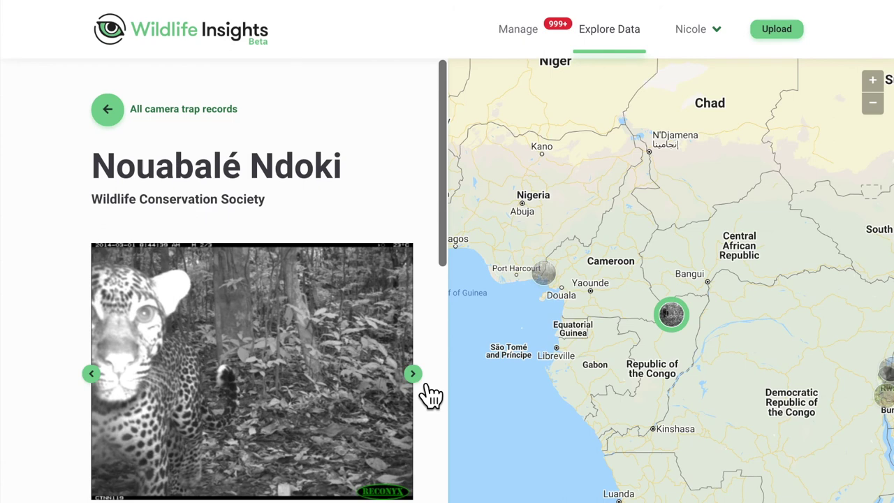
pyautogui.click(422, 382)
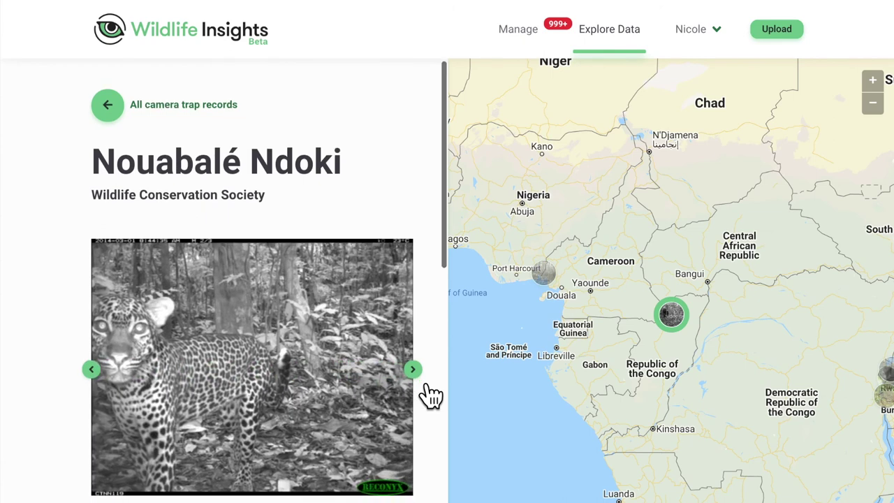
pyautogui.scroll(-1, 423, 384)
pyautogui.scroll(-5, 429, 394)
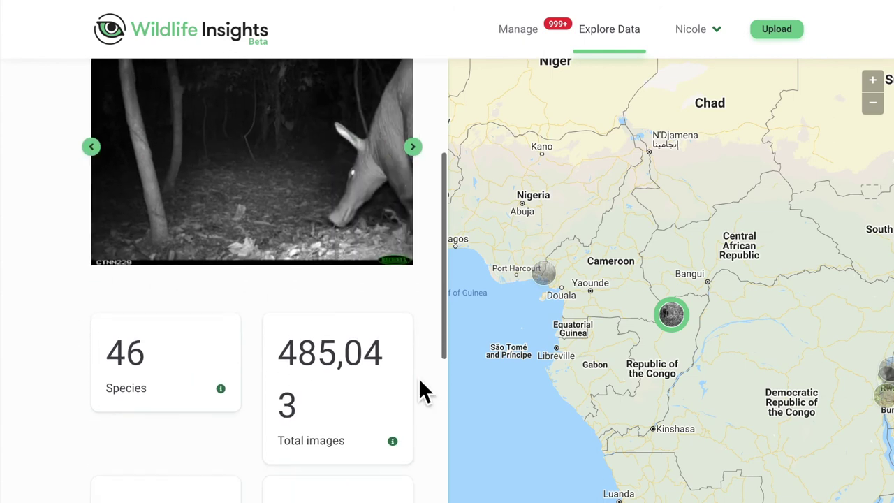
pyautogui.scroll(-5, 423, 391)
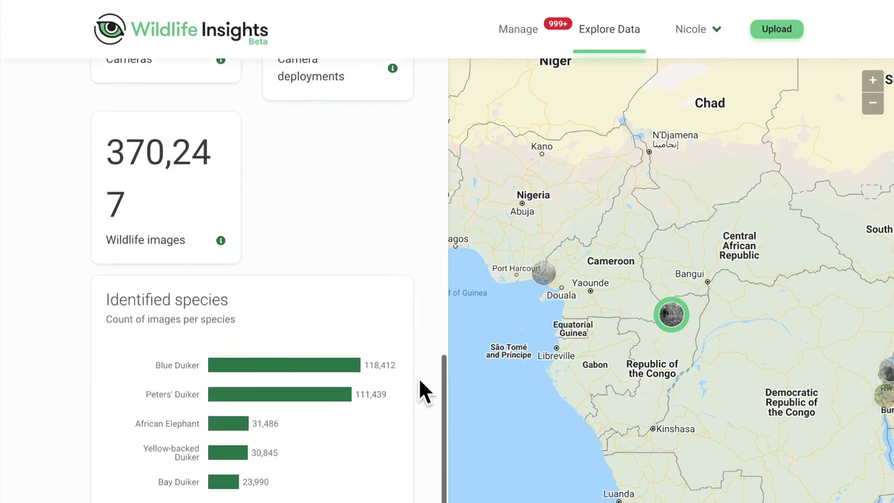
pyautogui.scroll(8, 422, 391)
pyautogui.scroll(3, 420, 380)
# Step: Filter all camera trap records to Jaguar (7,282) and start a 'brazi' location search
pyautogui.click(219, 109)
pyautogui.click(204, 185)
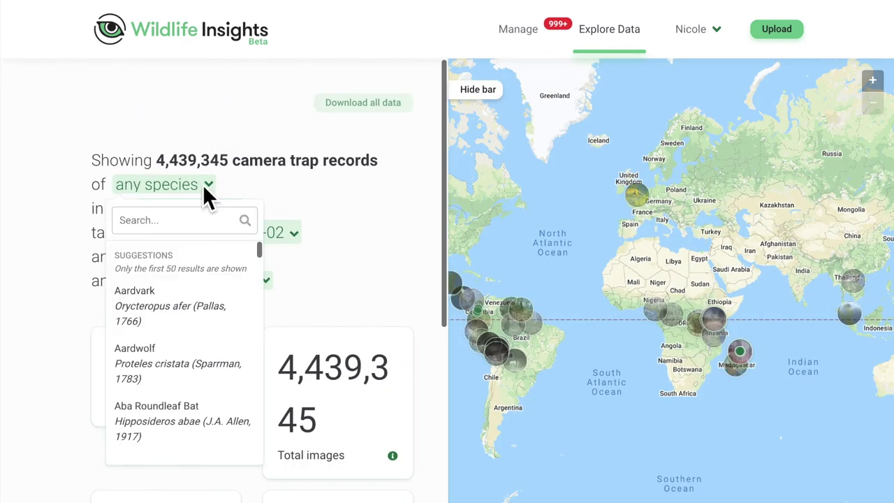
pyautogui.write('jagua')
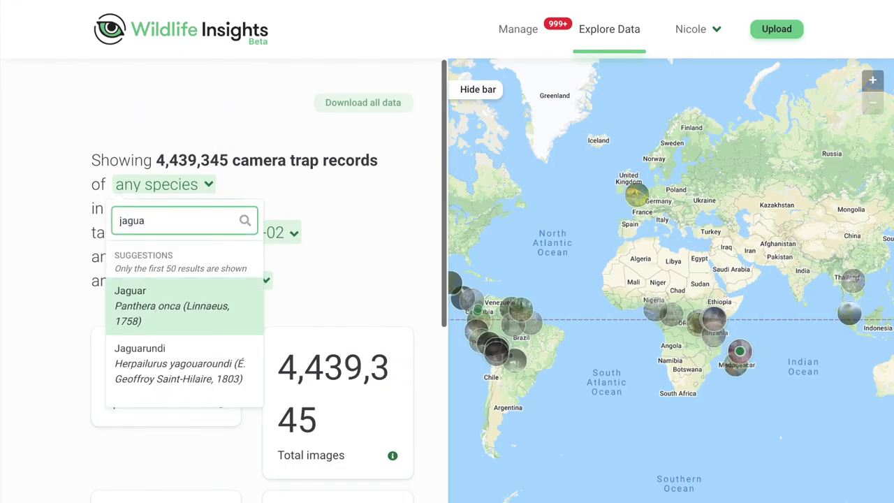
pyautogui.click(206, 294)
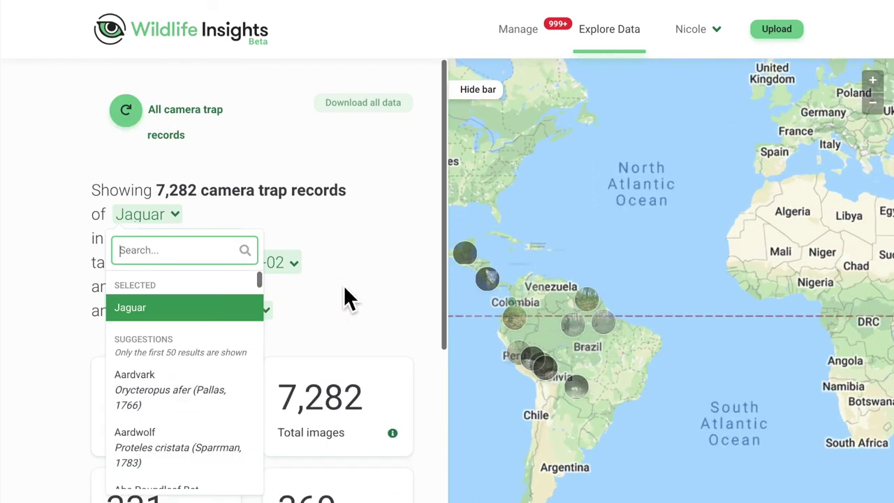
pyautogui.click(344, 286)
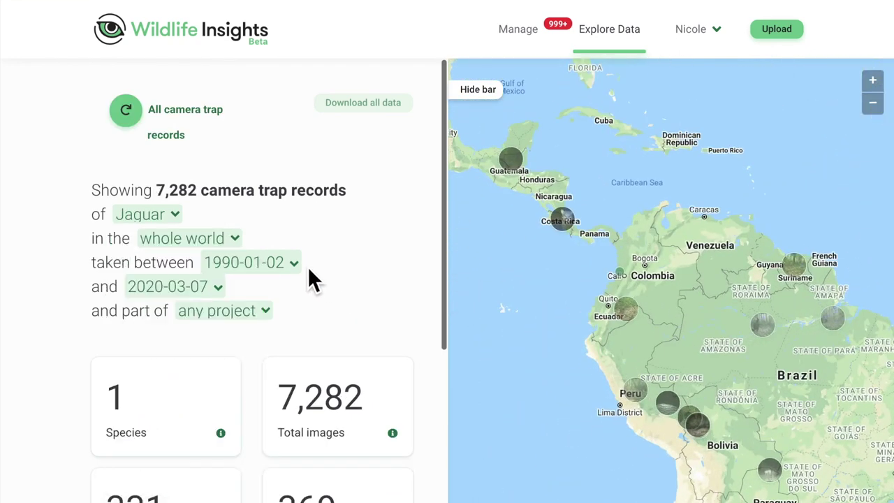
pyautogui.click(232, 244)
pyautogui.write('brazi')
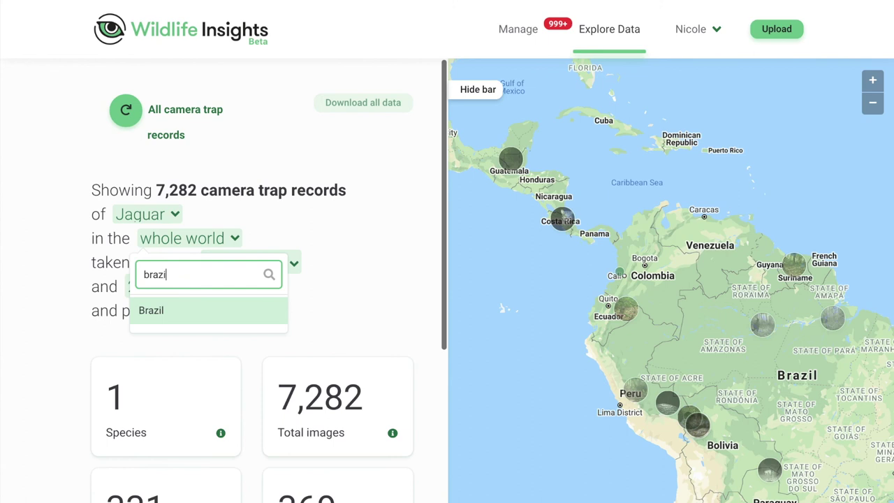